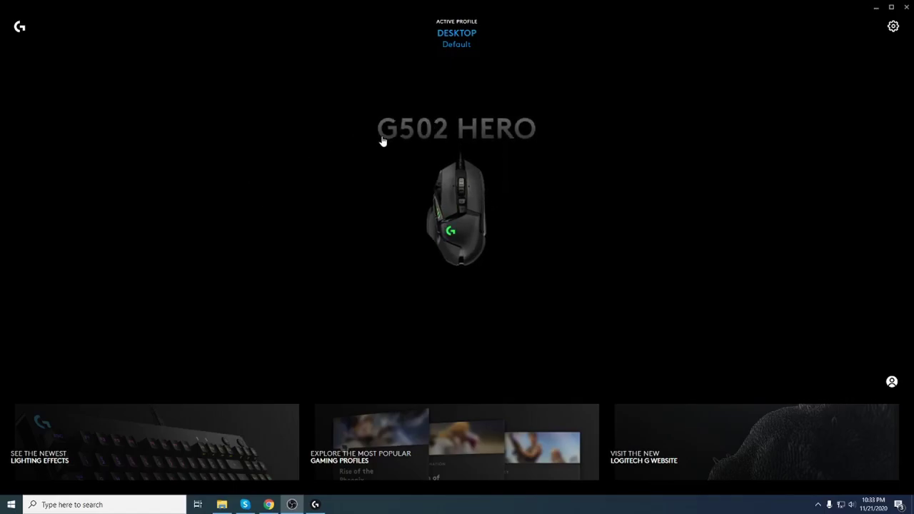
# Open the G502 HERO's lighting settings and view the options for the primary and logo zones.
pyautogui.click(439, 221)
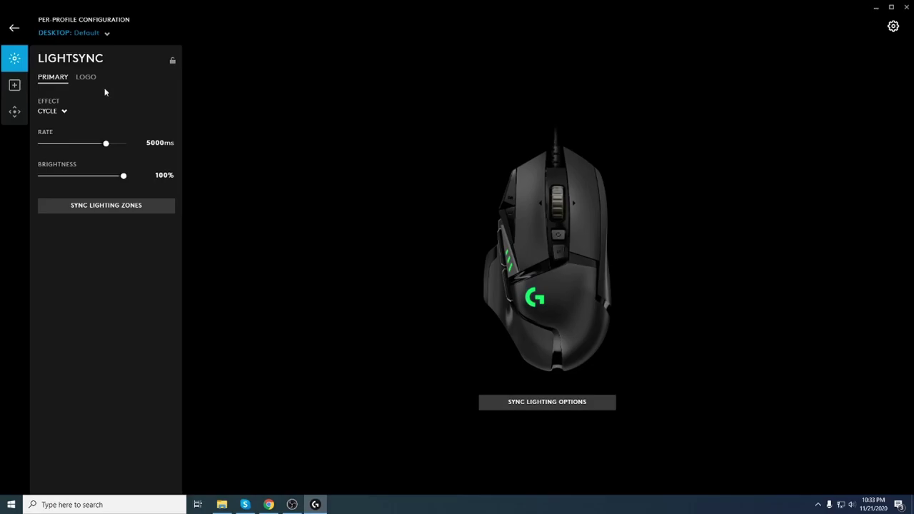
pyautogui.click(87, 80)
pyautogui.click(45, 79)
# Examine the mouse's assignment options for commands, macros, system controls and actions, including the OBS actions.
pyautogui.click(14, 88)
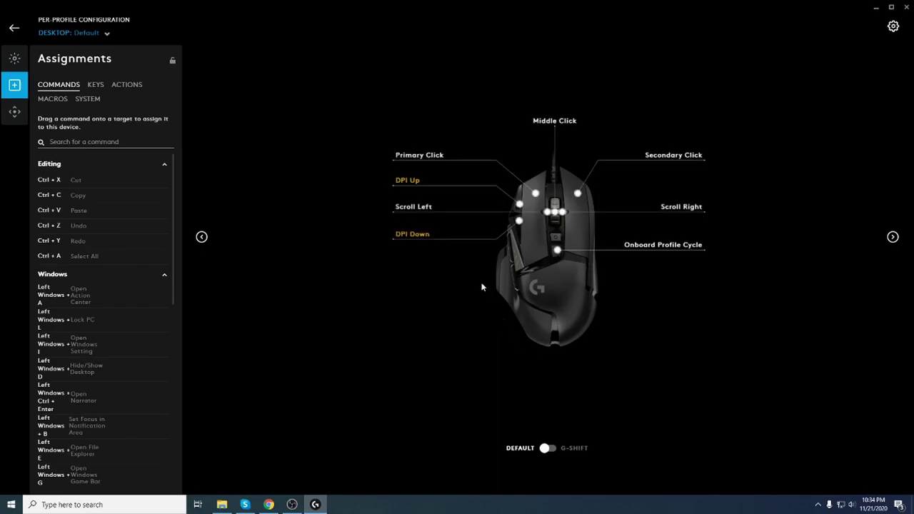
pyautogui.scroll(-3, 126, 239)
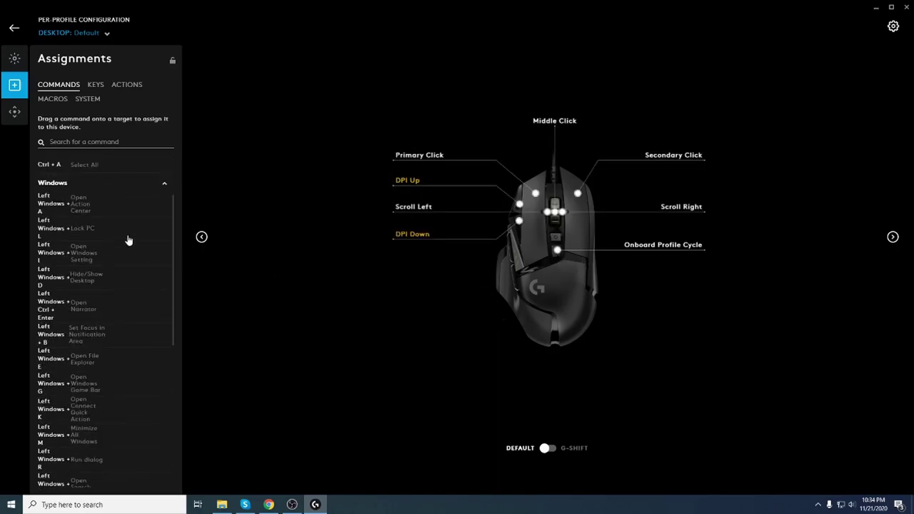
pyautogui.scroll(3, 127, 238)
pyautogui.click(53, 101)
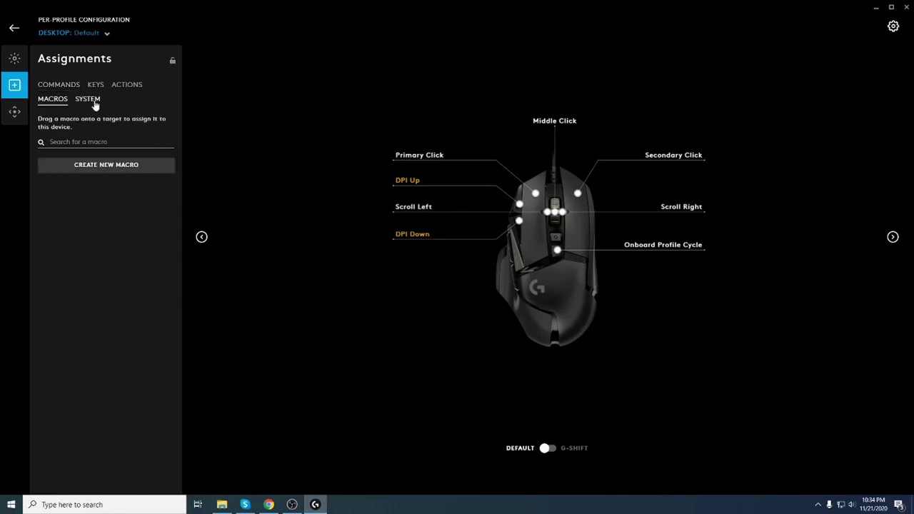
pyautogui.click(93, 103)
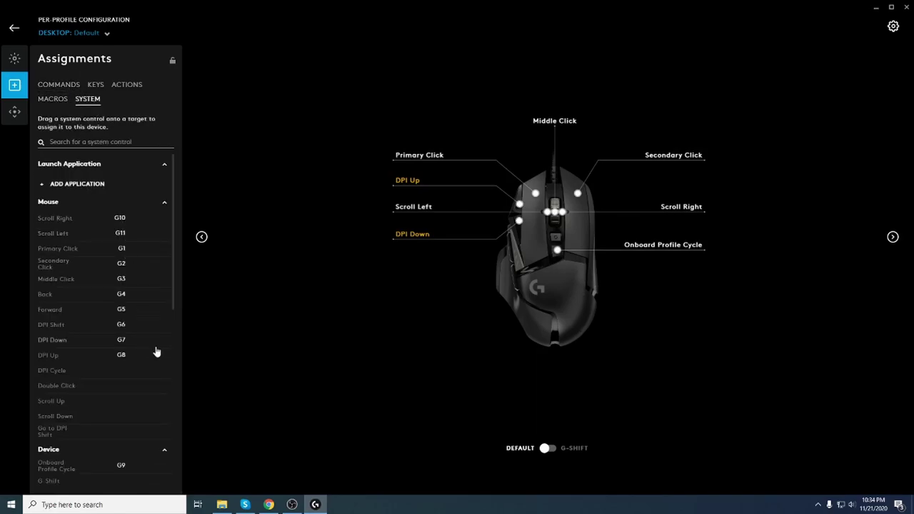
pyautogui.scroll(-2, 157, 351)
pyautogui.scroll(2, 132, 243)
pyautogui.click(134, 85)
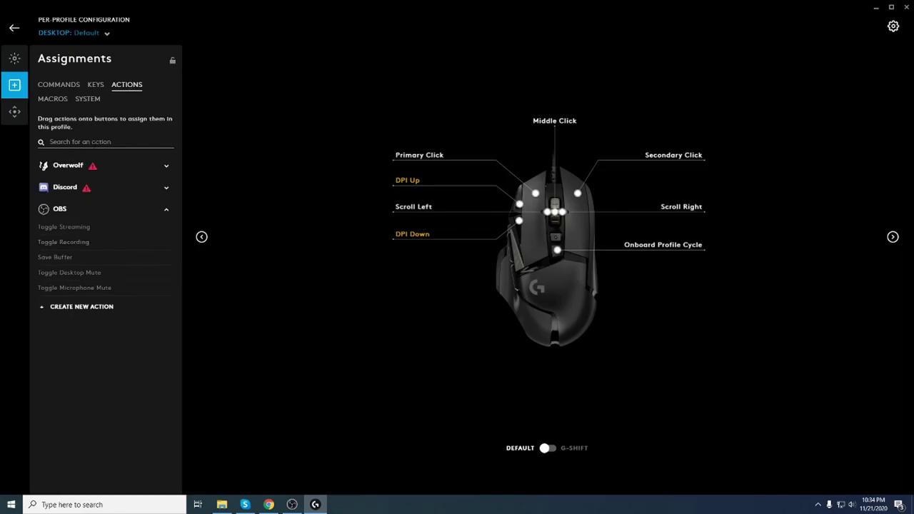
pyautogui.click(58, 211)
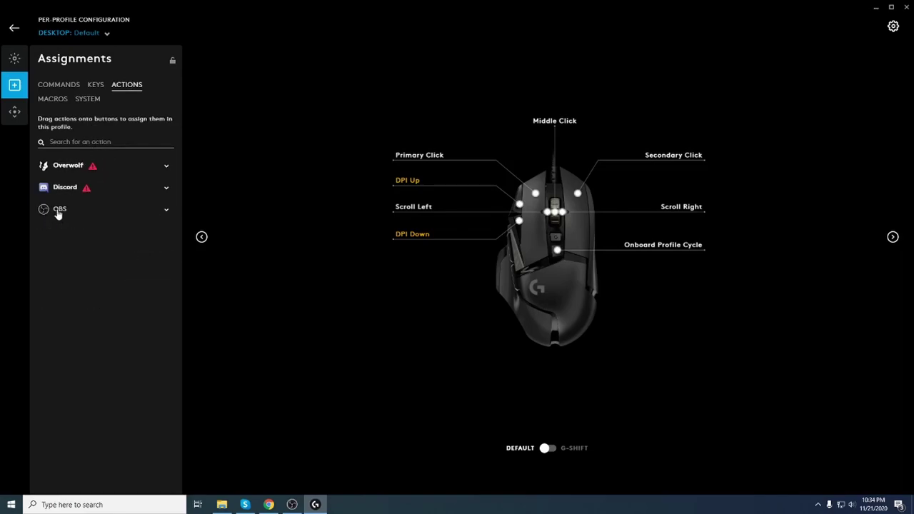
pyautogui.click(58, 211)
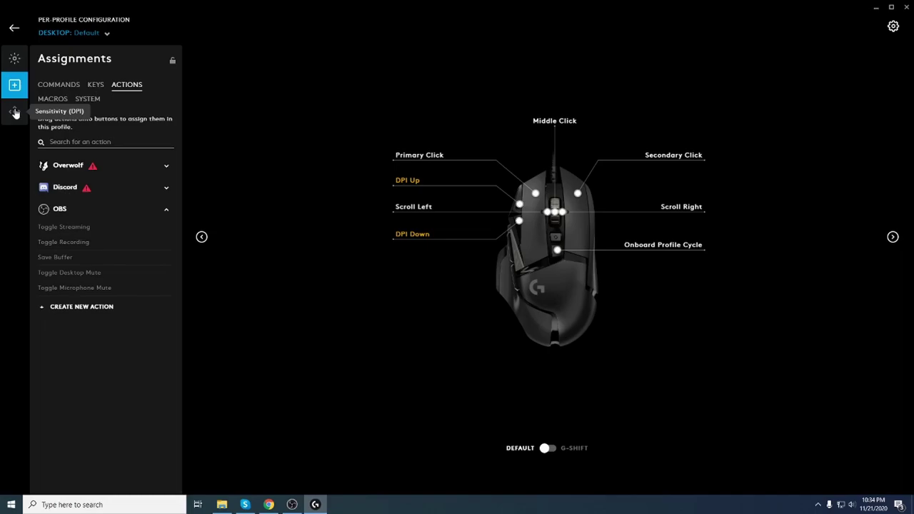
# In the Desktop profile's sensitivity settings, move the 3200 DPI speed to 3100 and make 3150 the current speed.
pyautogui.click(14, 113)
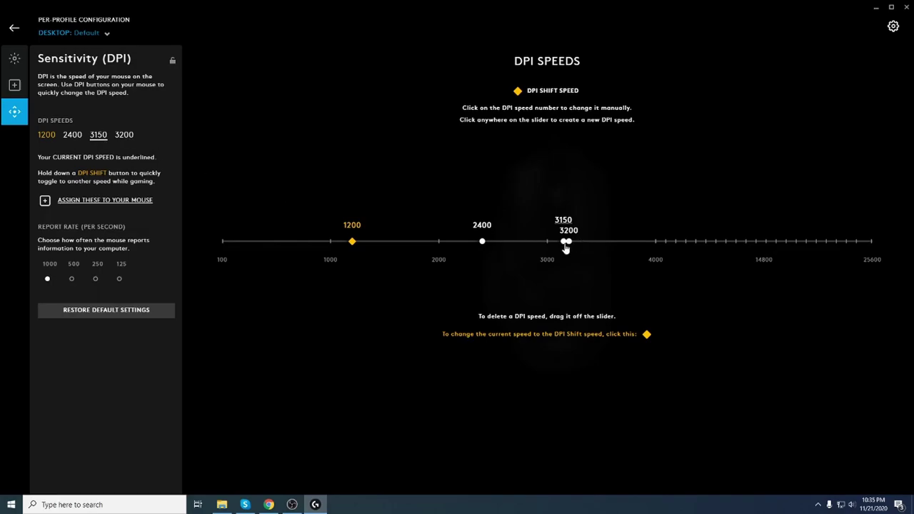
pyautogui.moveTo(566, 247)
pyautogui.mouseDown()
pyautogui.moveTo(216, 242)
pyautogui.moveTo(878, 241)
pyautogui.moveTo(561, 241)
pyautogui.mouseUp()
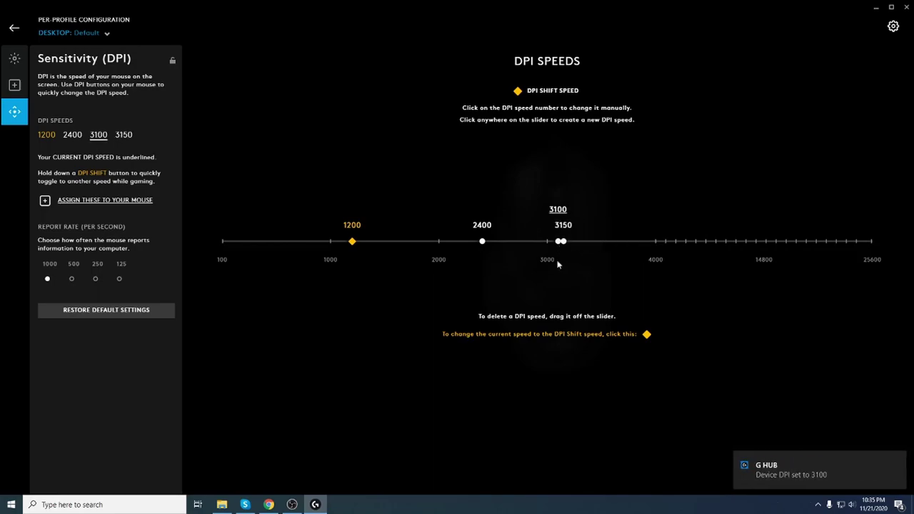
pyautogui.click(562, 241)
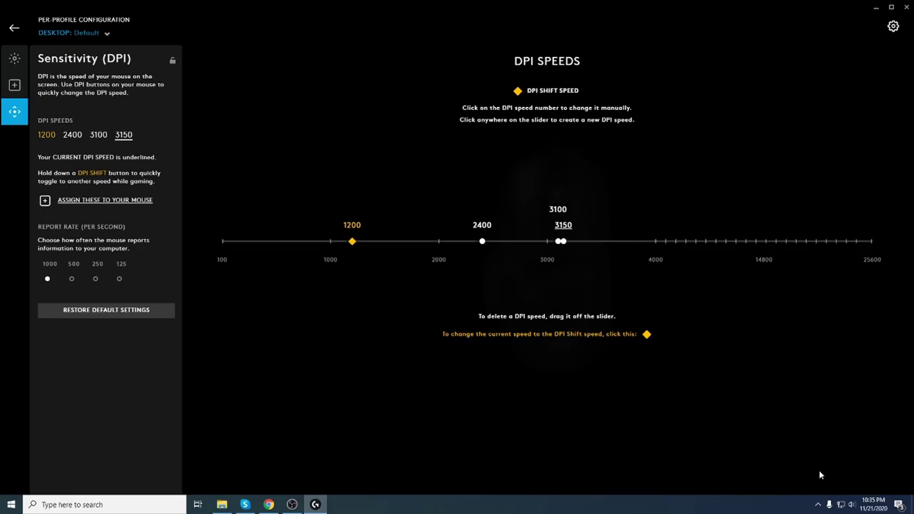
# Activate the Apex Legends and Dota 2 profiles in turn, switch back to the Desktop profile and return to the home screen.
pyautogui.click(14, 28)
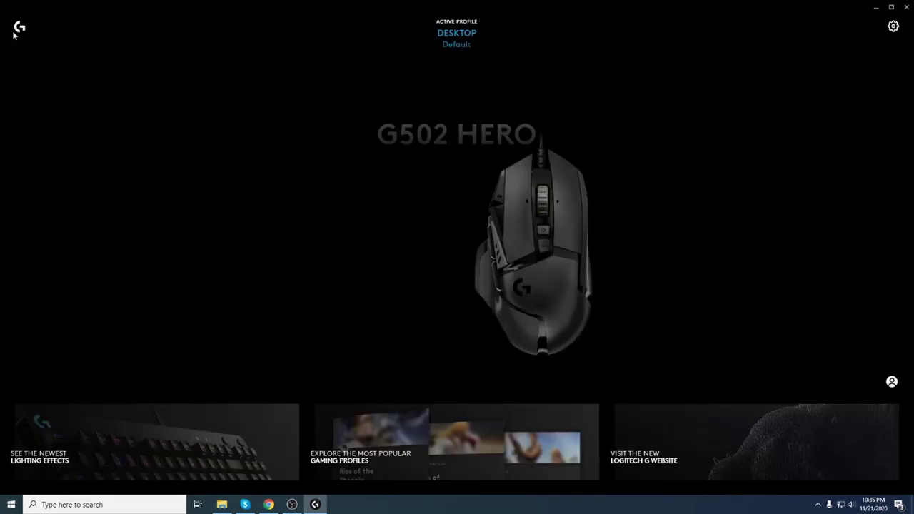
pyautogui.click(457, 47)
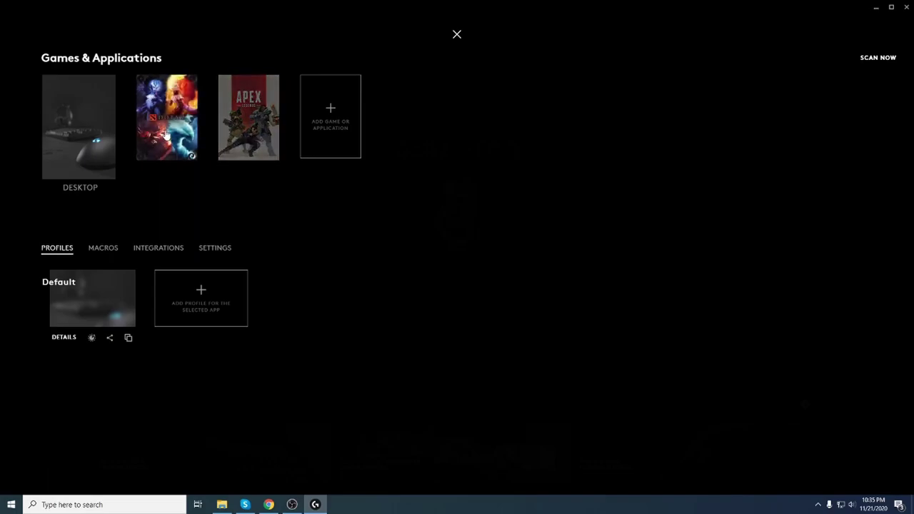
pyautogui.click(255, 126)
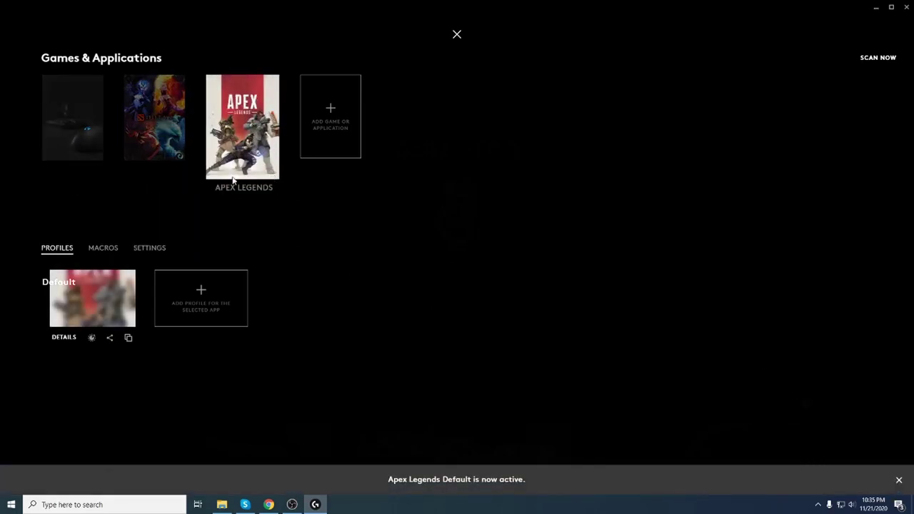
pyautogui.click(159, 133)
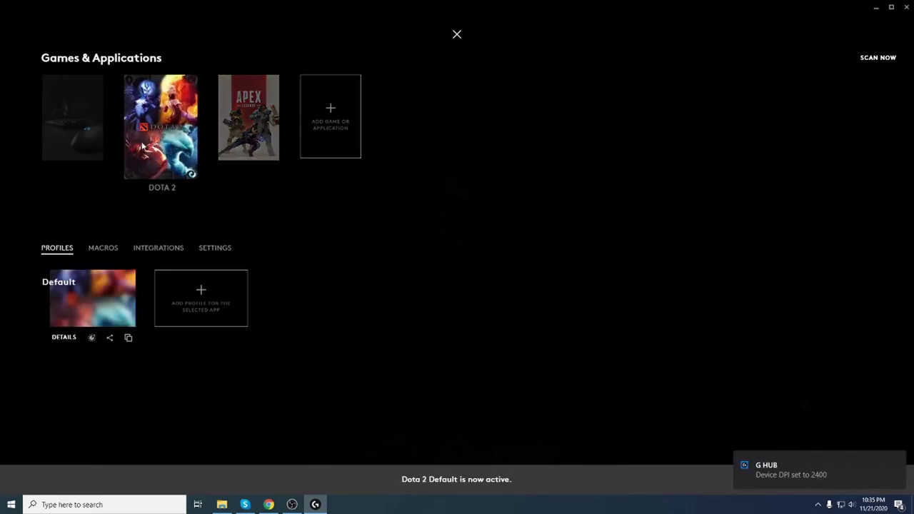
pyautogui.click(93, 139)
pyautogui.click(457, 34)
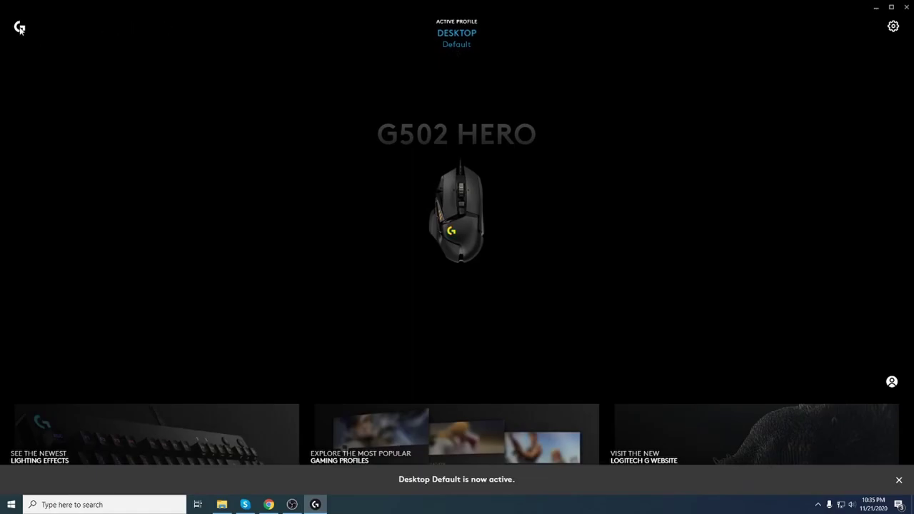
# Look through the global app settings, My Gear and Arx Control pages and return to the home screen.
pyautogui.click(890, 30)
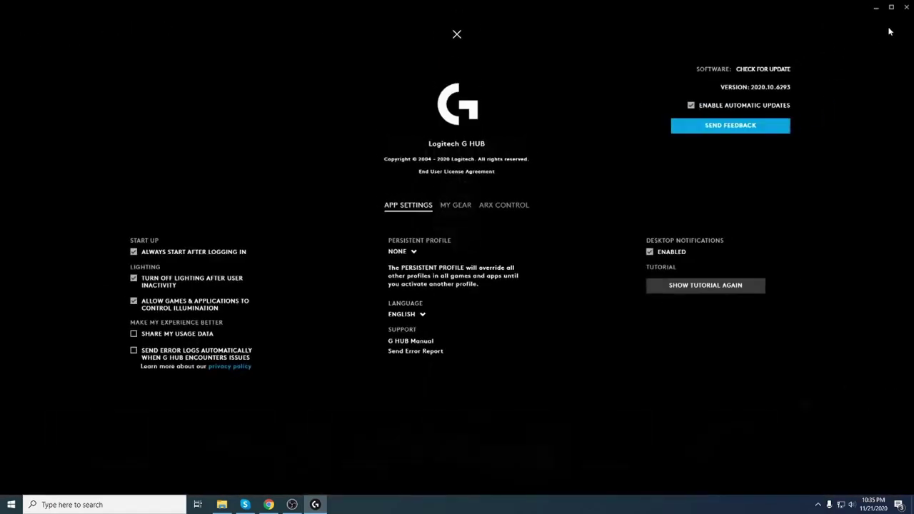
pyautogui.click(457, 211)
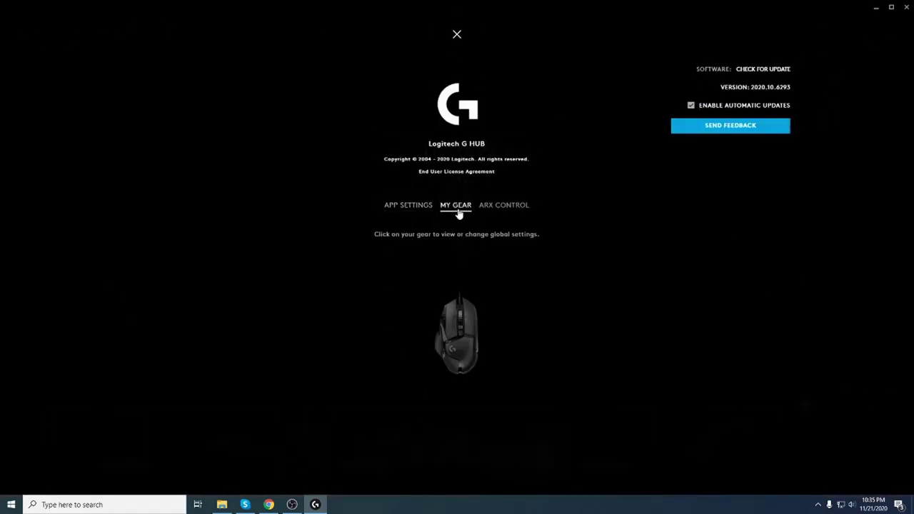
pyautogui.click(498, 214)
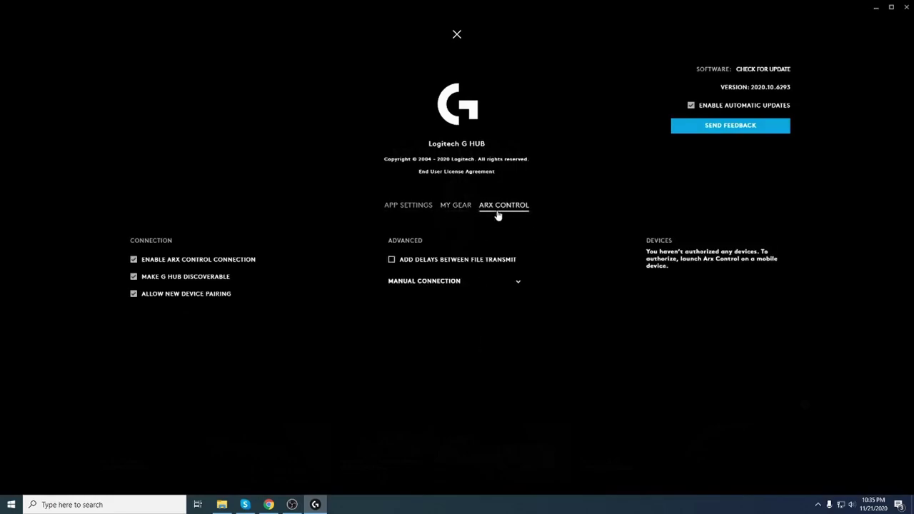
pyautogui.click(412, 207)
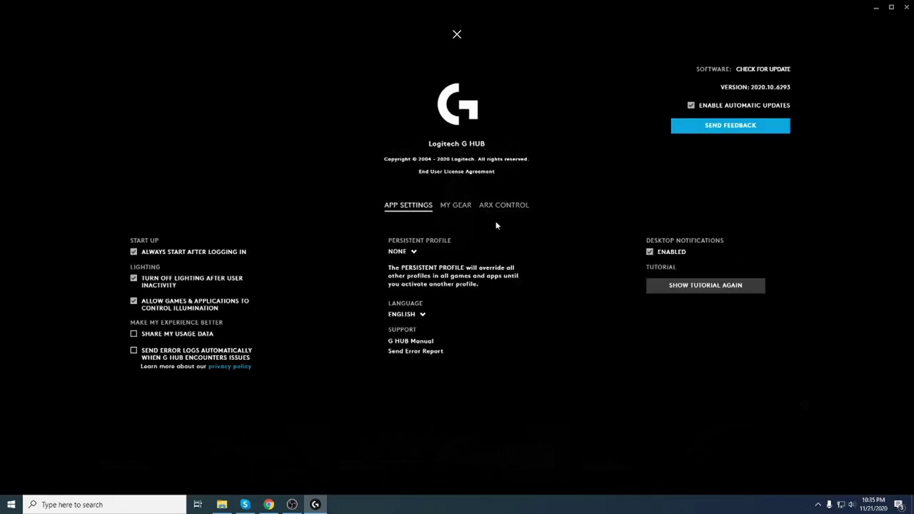
pyautogui.click(457, 33)
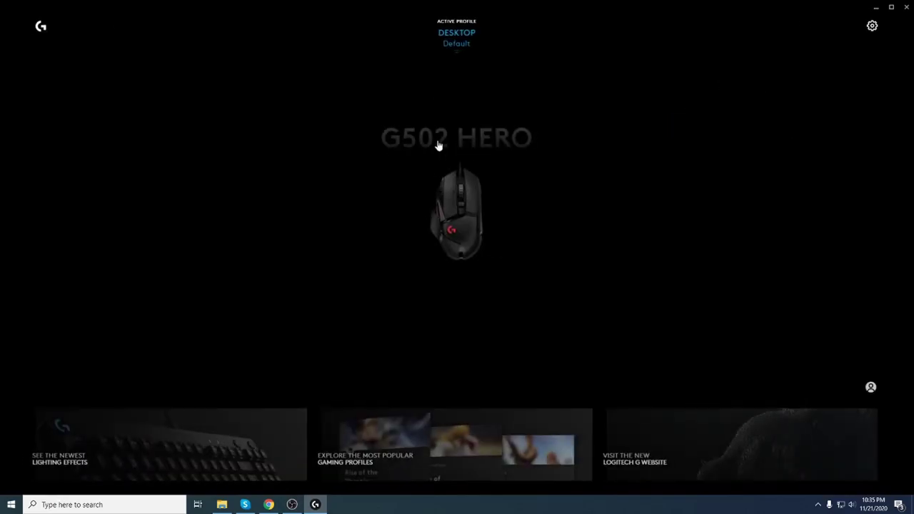
# Switch the G502 HERO to the Apex Legends profile and set its primary lighting to a 15400 ms rate and 1% brightness.
pyautogui.click(449, 248)
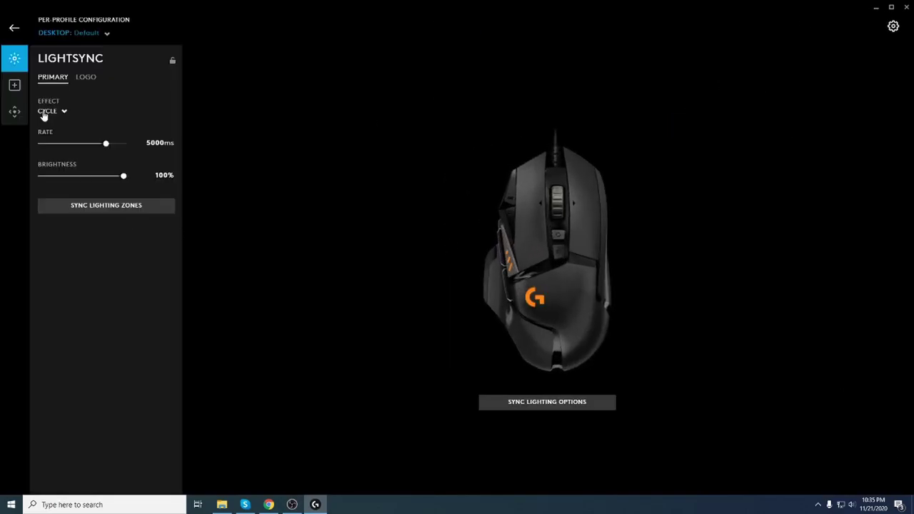
pyautogui.click(89, 33)
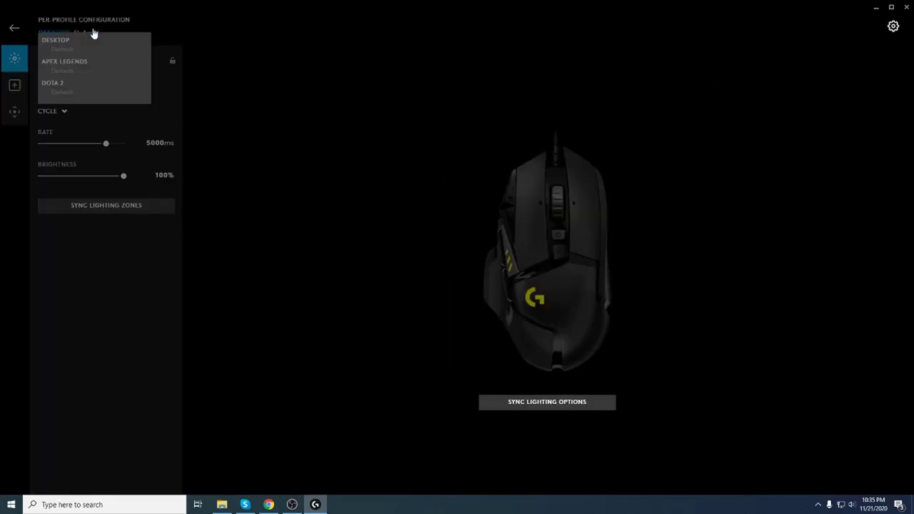
pyautogui.click(74, 71)
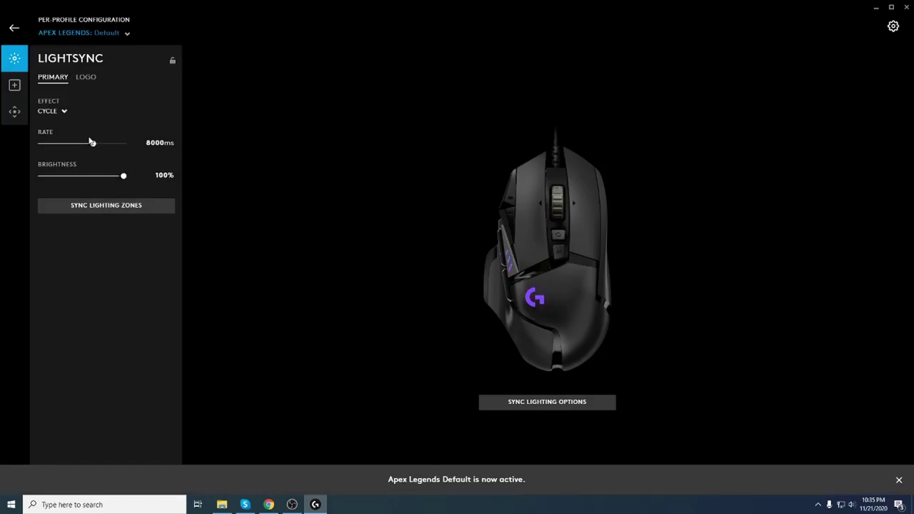
pyautogui.moveTo(97, 152); pyautogui.dragTo(61, 151)
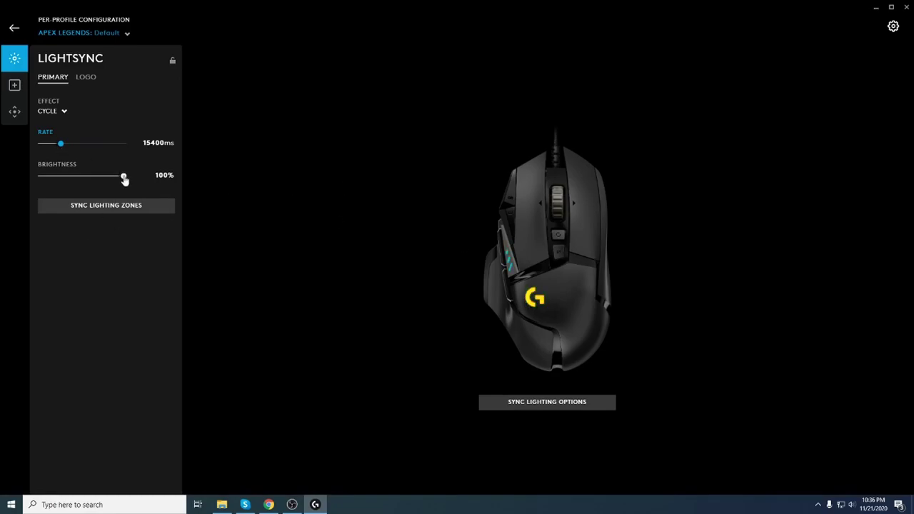
pyautogui.moveTo(124, 178); pyautogui.dragTo(16, 179)
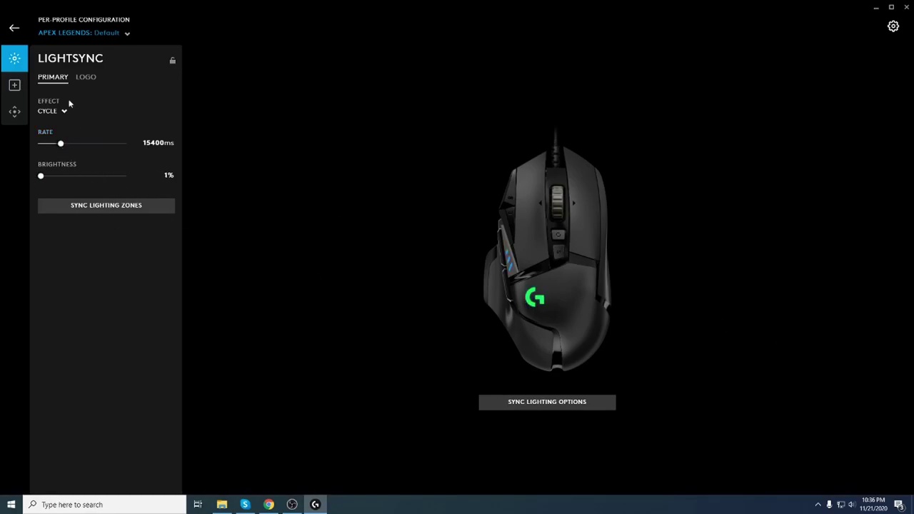
# Review the Apex Legends profile's DPI speeds and its list of assignable game commands.
pyautogui.click(14, 85)
pyautogui.click(15, 111)
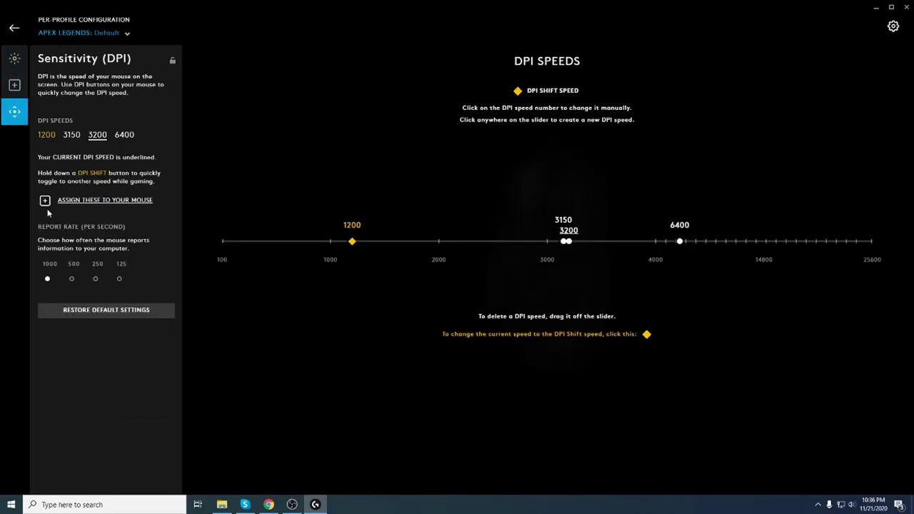
pyautogui.click(14, 85)
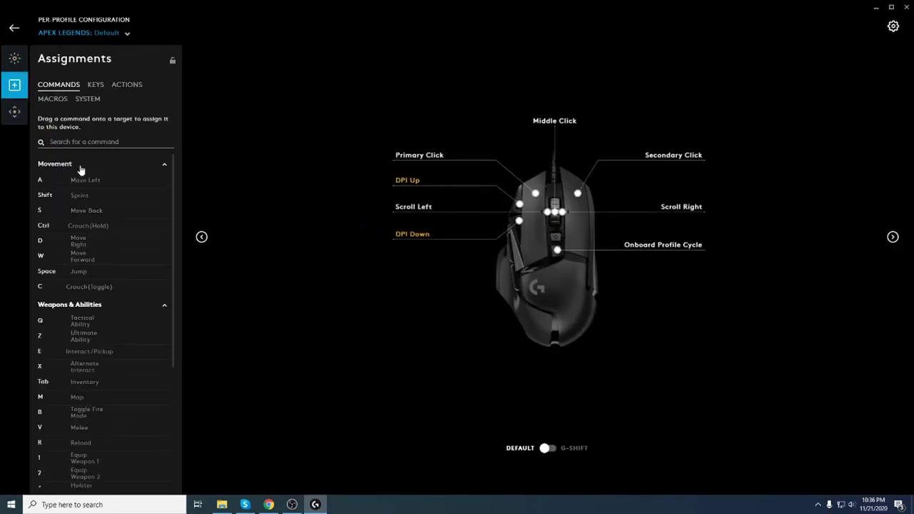
pyautogui.scroll(-1, 129, 336)
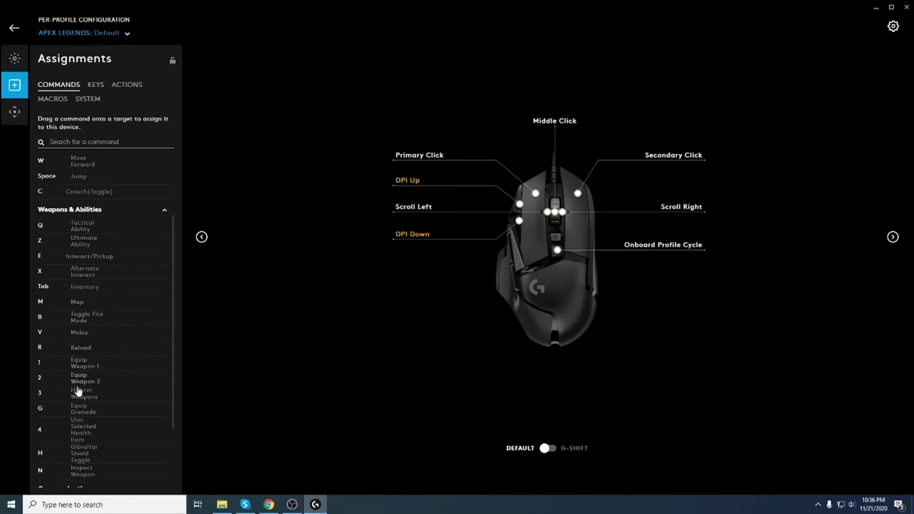
pyautogui.scroll(-5, 102, 351)
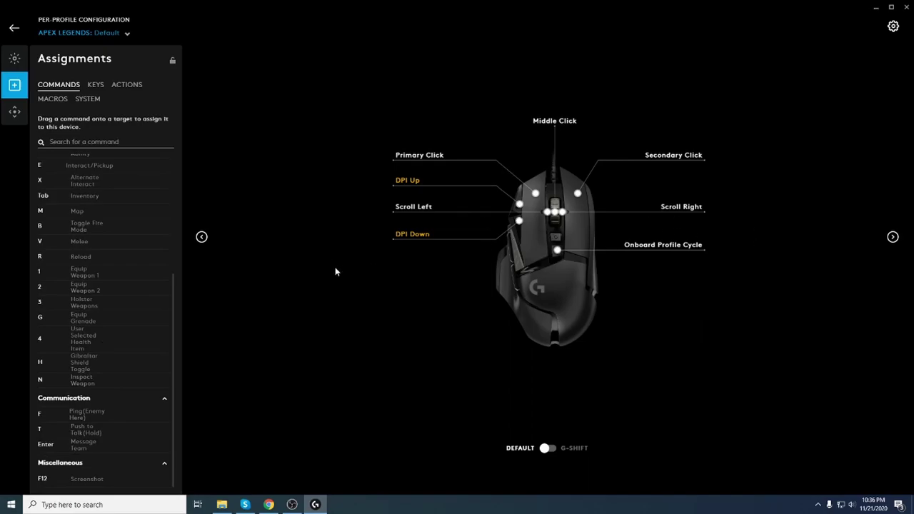
pyautogui.scroll(10, 136, 207)
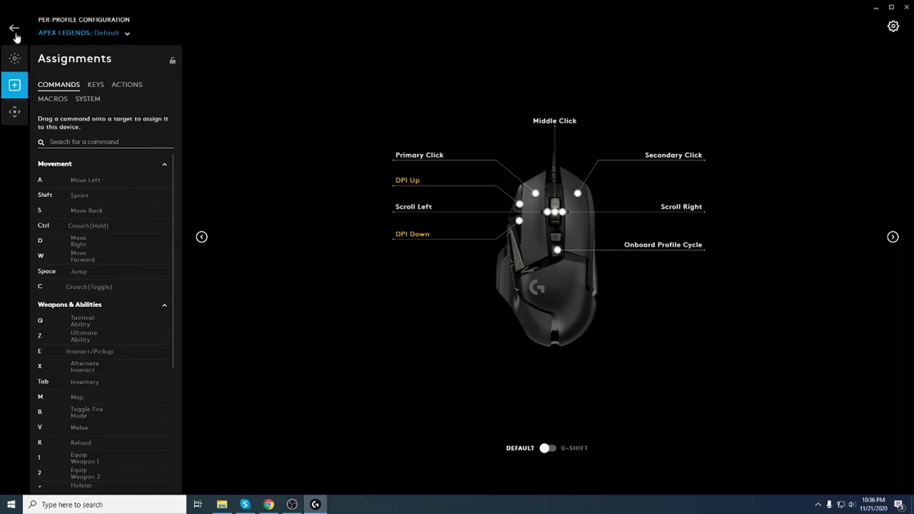
# Switch the mouse configuration to the Dota 2 default profile and browse its assignable commands.
pyautogui.click(86, 33)
pyautogui.click(64, 92)
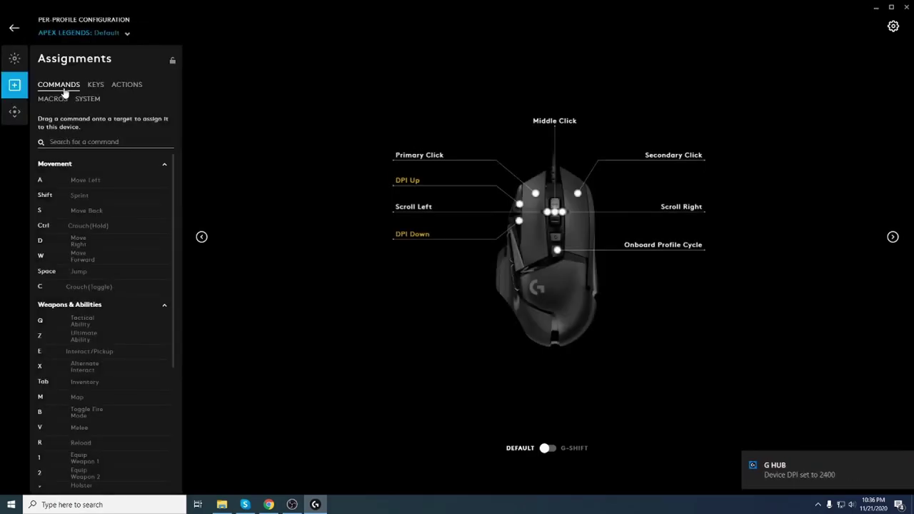
pyautogui.scroll(-3, 112, 180)
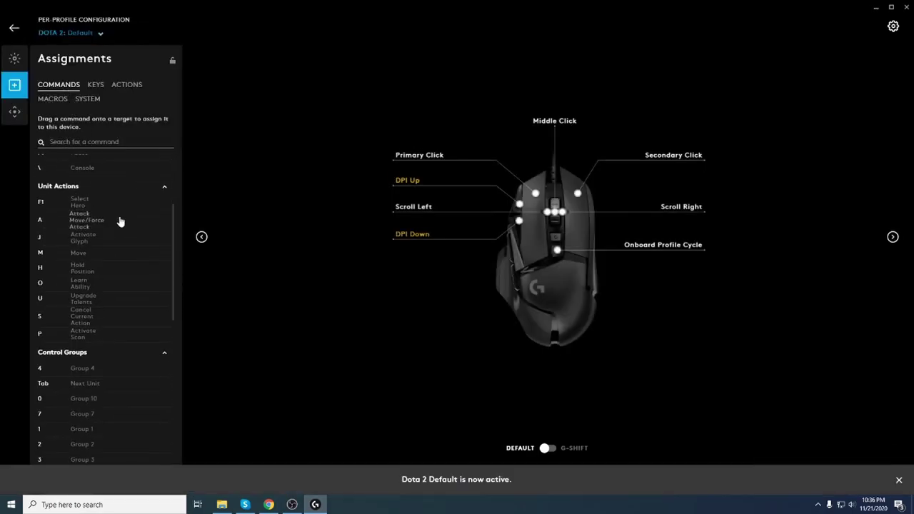
pyautogui.scroll(2, 107, 214)
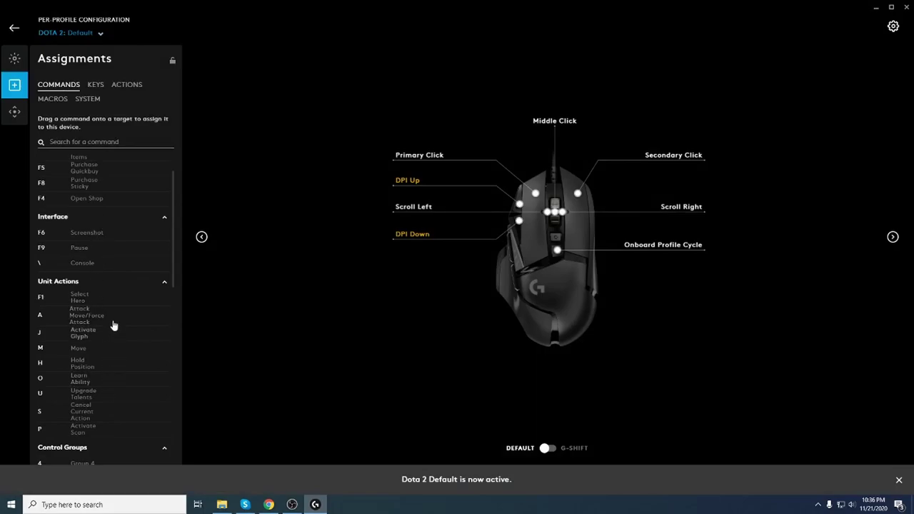
pyautogui.scroll(1, 115, 227)
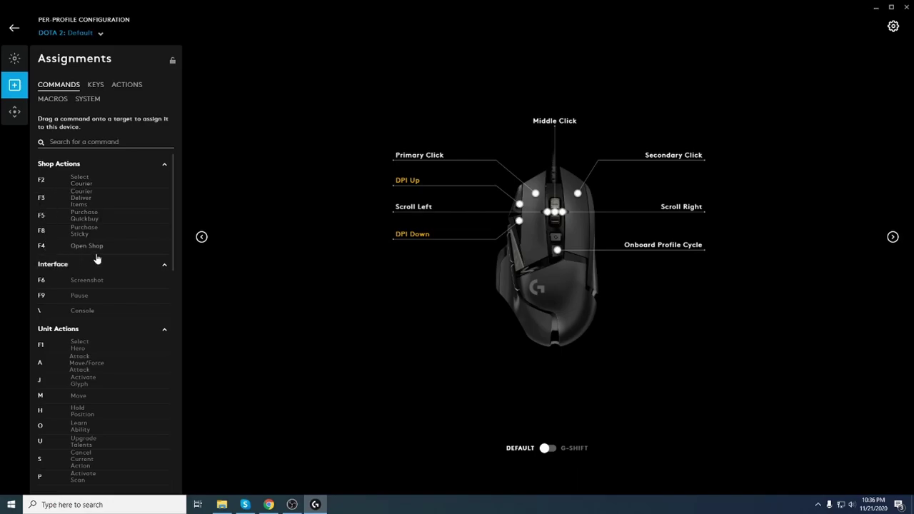
# Look through the rest of the Dota 2 commands, switch to the Apex Legends default profile and return to the home screen.
pyautogui.scroll(-10, 97, 259)
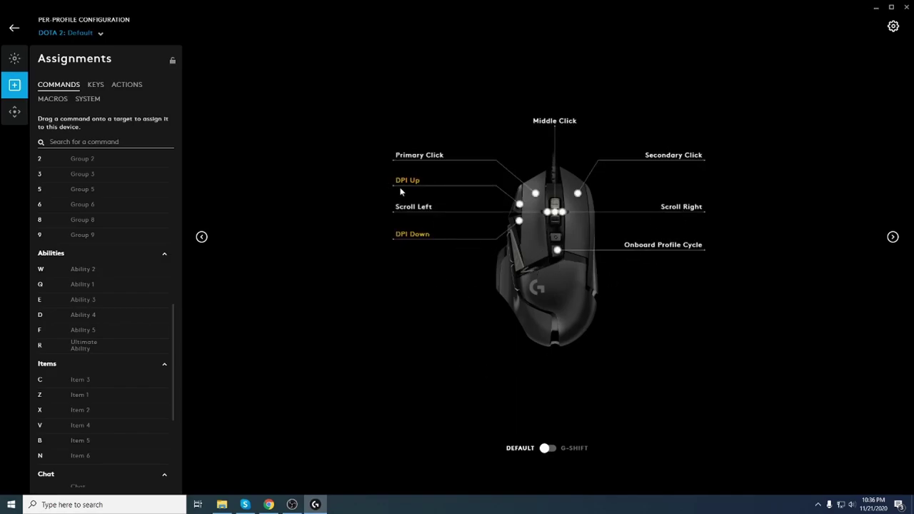
pyautogui.click(84, 35)
pyautogui.click(71, 70)
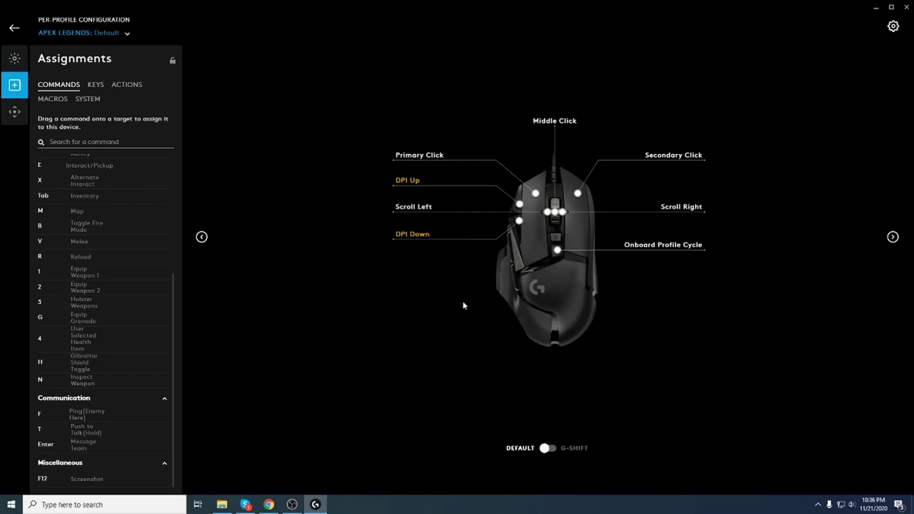
pyautogui.click(14, 27)
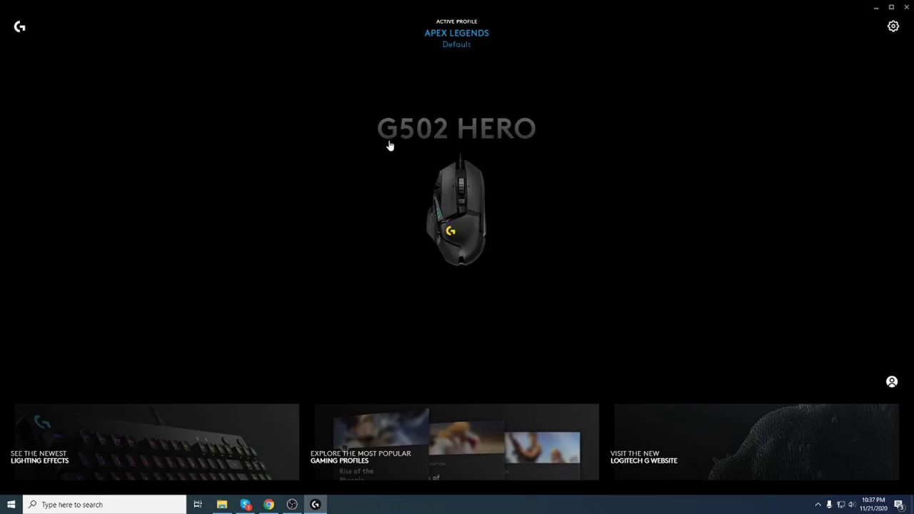
# Set the G502 HERO's primary lighting brightness to 100% in the Apex Legends profile.
pyautogui.click(492, 210)
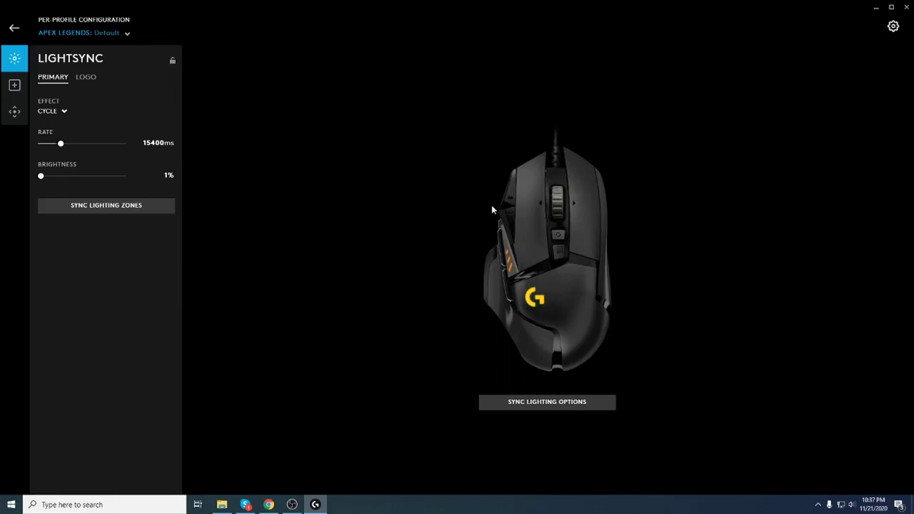
pyautogui.click(98, 177)
pyautogui.moveTo(100, 182); pyautogui.dragTo(169, 147)
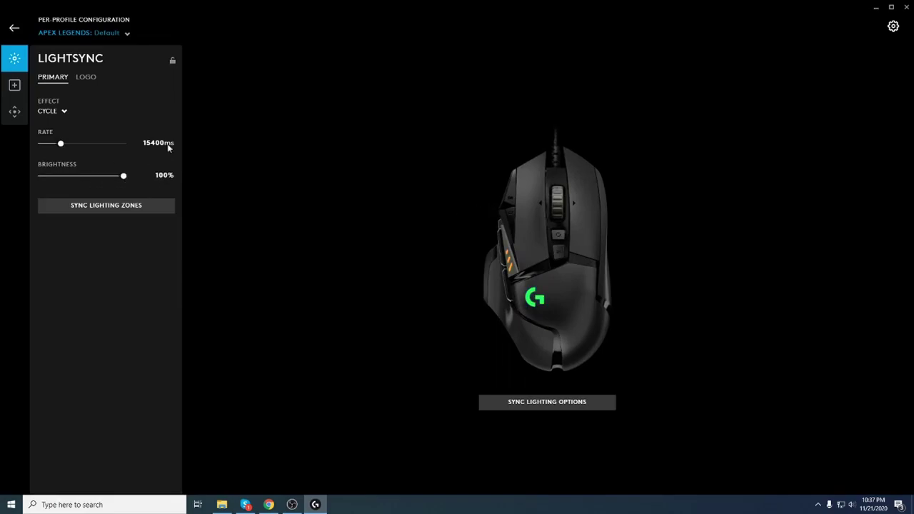
# Switch to the Desktop default profile and try syncing the current lighting with the G502 HERO in the lighting sync options.
pyautogui.click(114, 40)
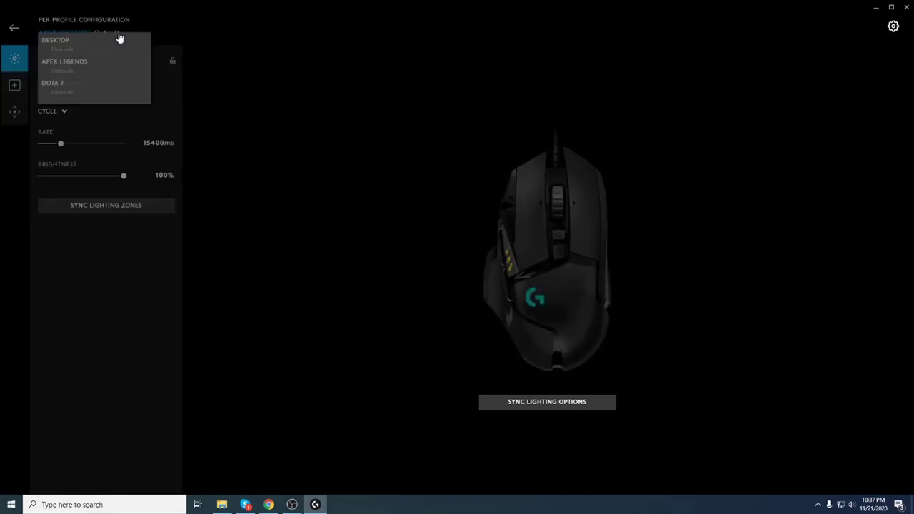
pyautogui.click(65, 49)
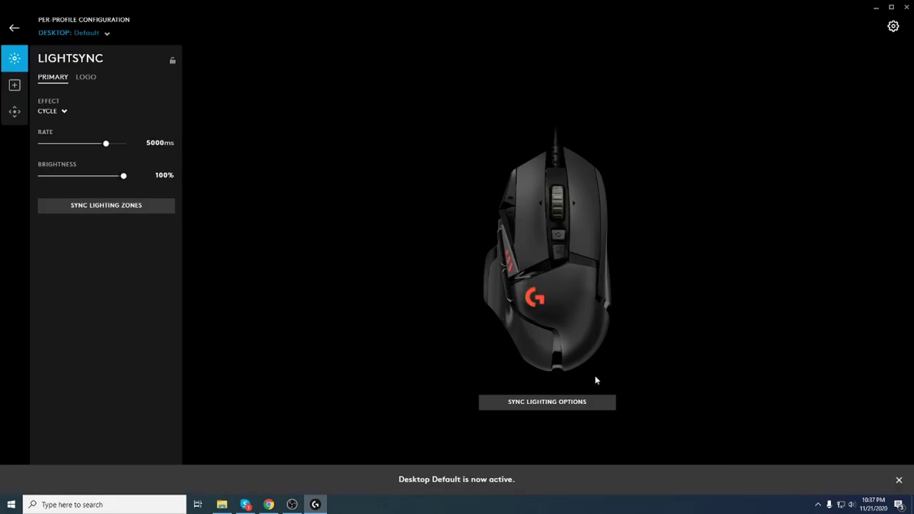
pyautogui.click(583, 403)
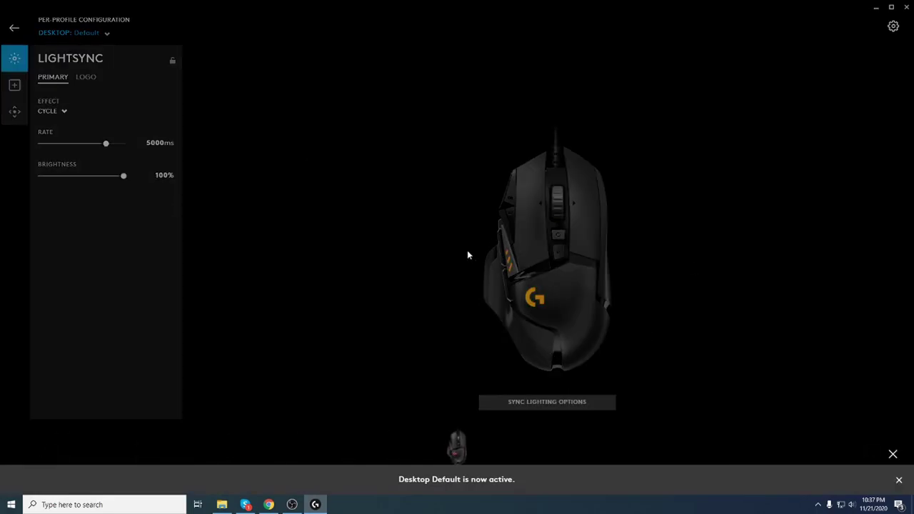
pyautogui.click(461, 454)
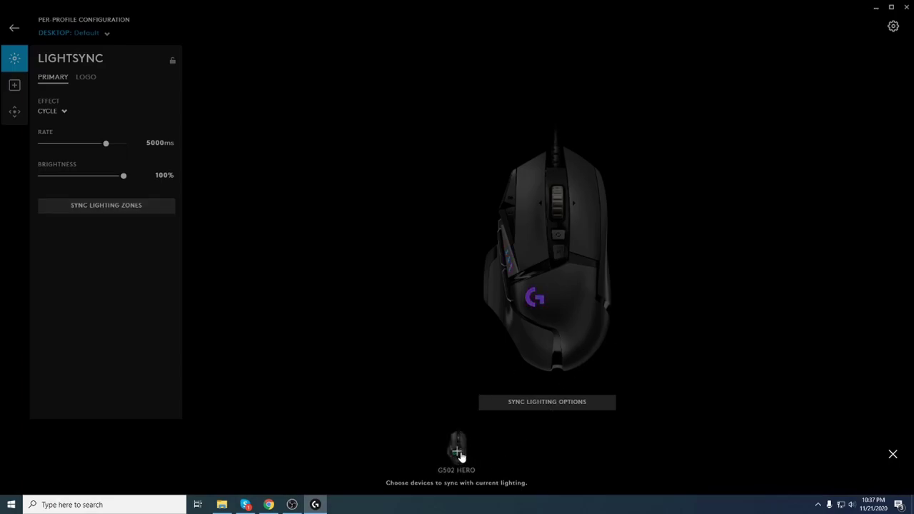
pyautogui.click(276, 314)
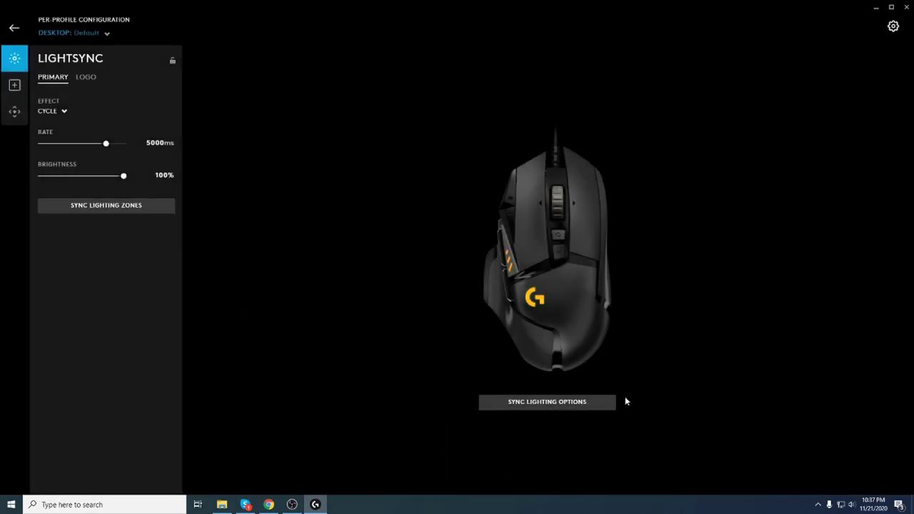
pyautogui.click(603, 402)
pyautogui.click(458, 445)
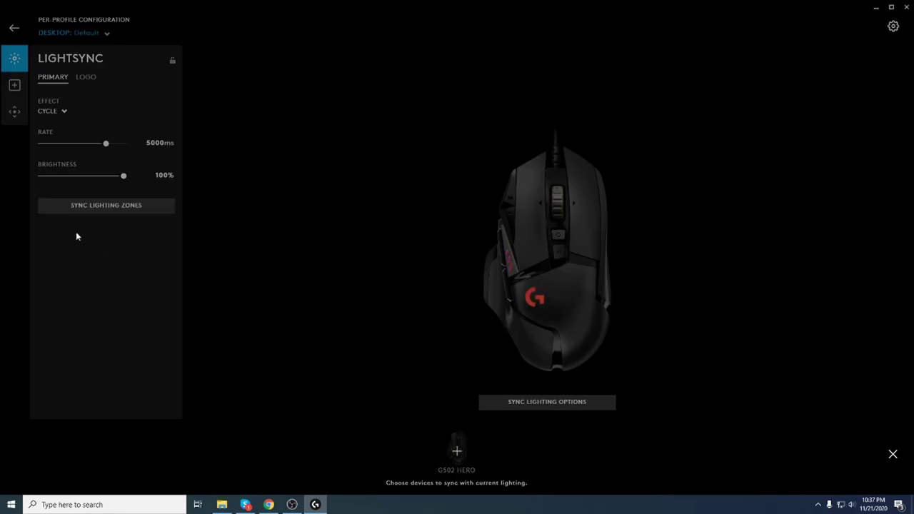
pyautogui.click(85, 83)
# Try the Screen Sampler and Audio Visualizer effects from the logo lighting, view the visualizer's advanced settings and restore the Cycle effect.
pyautogui.click(86, 80)
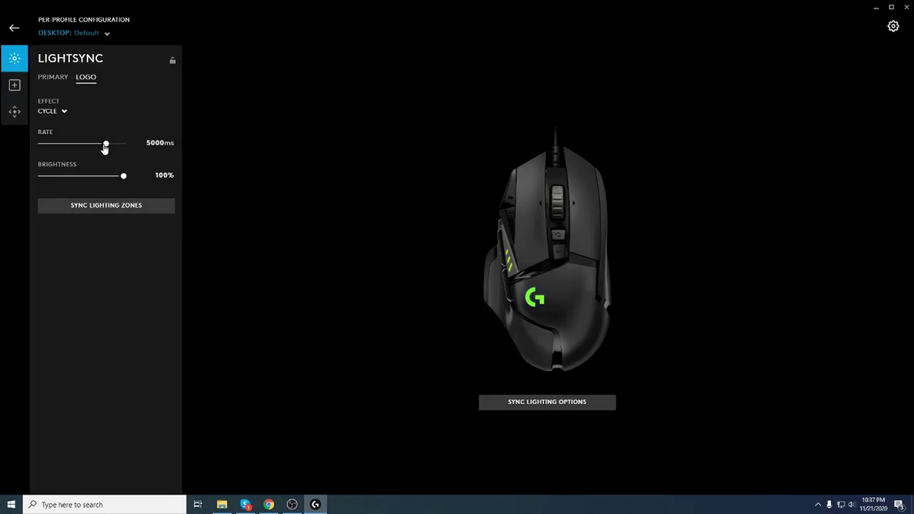
pyautogui.click(64, 112)
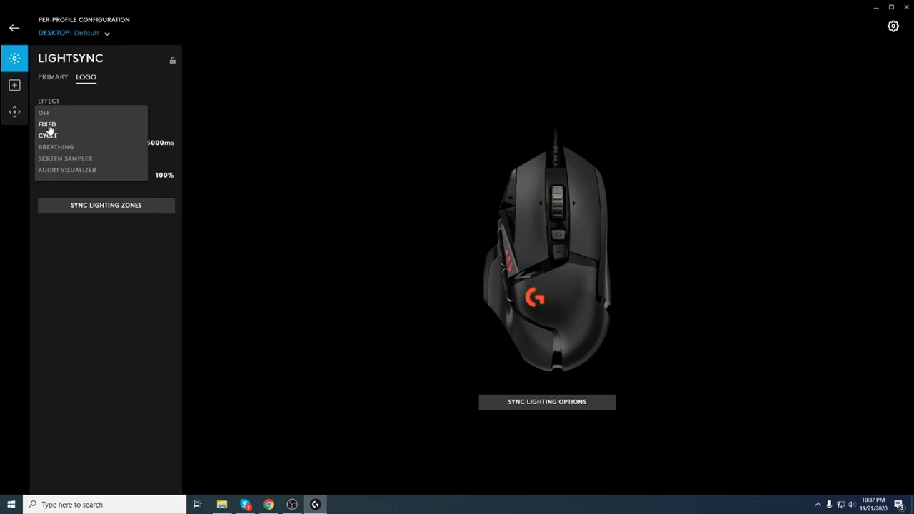
pyautogui.click(73, 166)
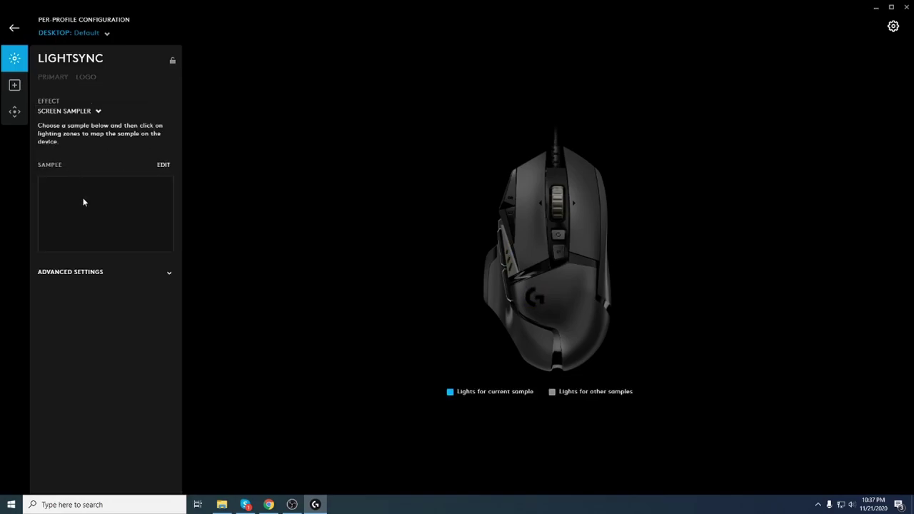
pyautogui.click(88, 114)
pyautogui.click(83, 171)
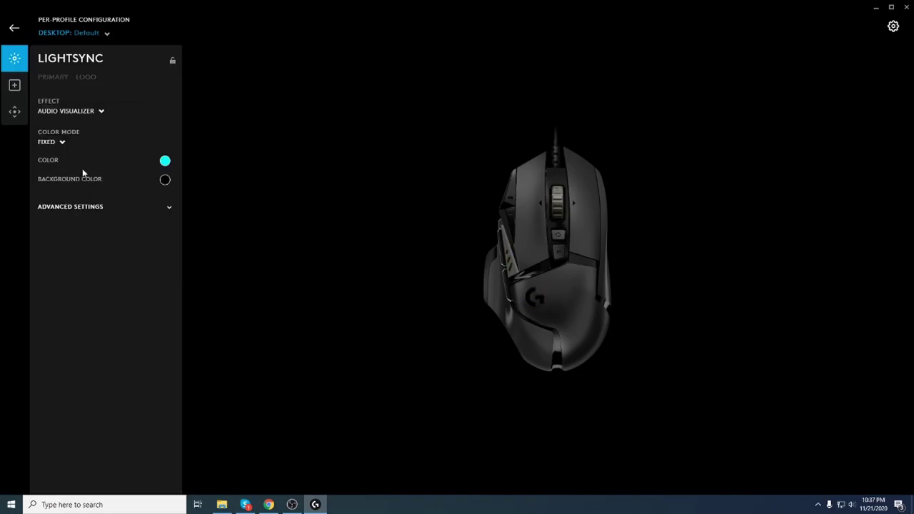
pyautogui.click(102, 209)
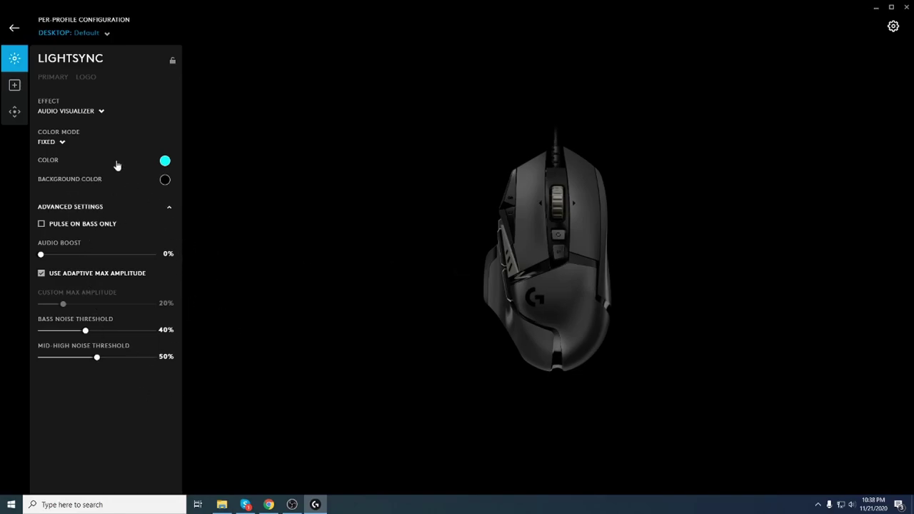
pyautogui.click(91, 115)
pyautogui.click(51, 144)
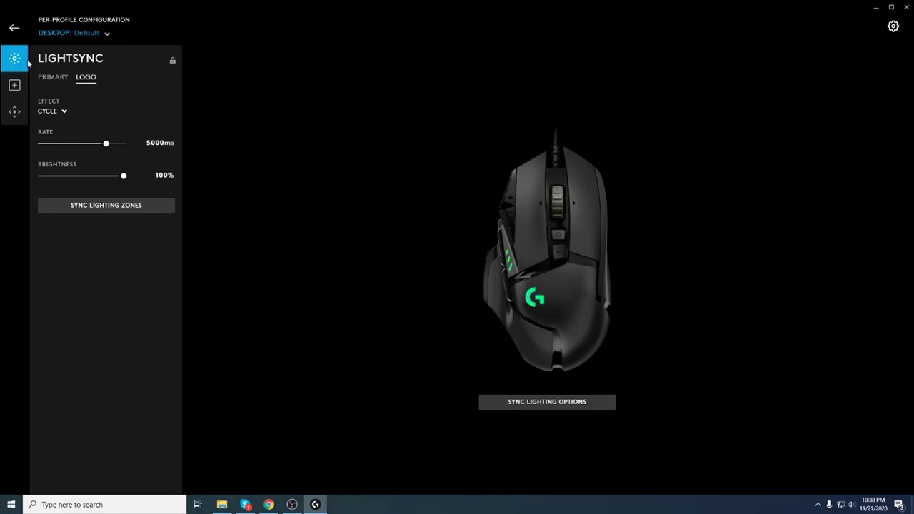
# Return to the home screen and reopen the G502 HERO's primary lighting settings for the Desktop profile.
pyautogui.click(14, 27)
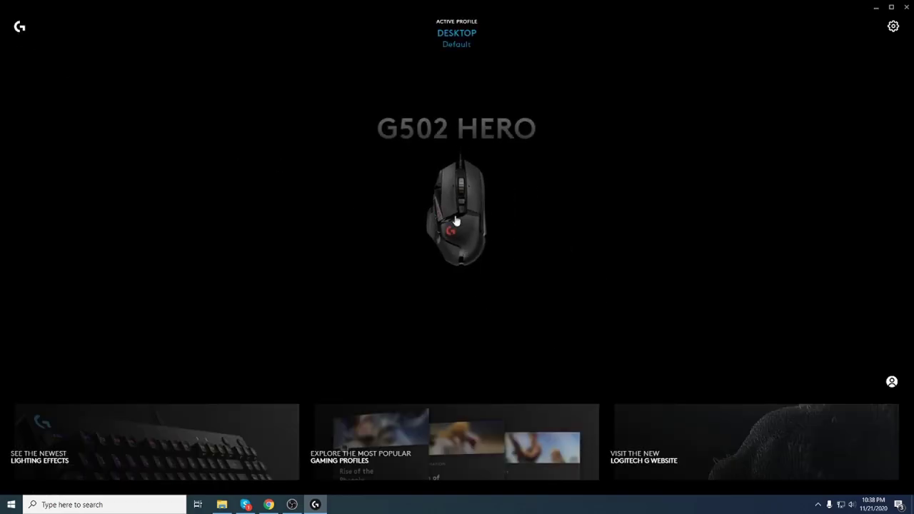
pyautogui.click(495, 233)
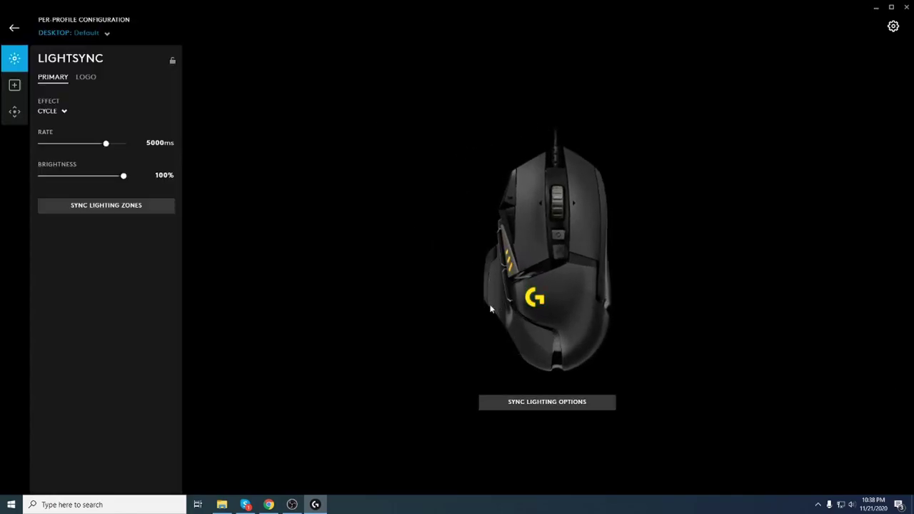